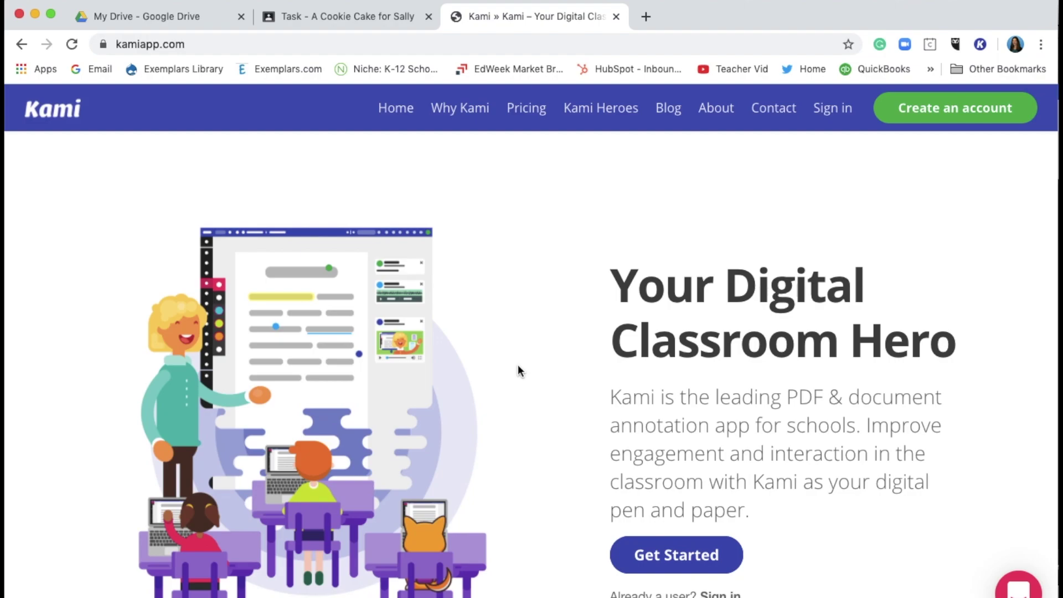
- Scroll through the kamiapp.com homepage, then go back to the 'Task - A Cookie Cake for Sally' tab
click(380, 18)
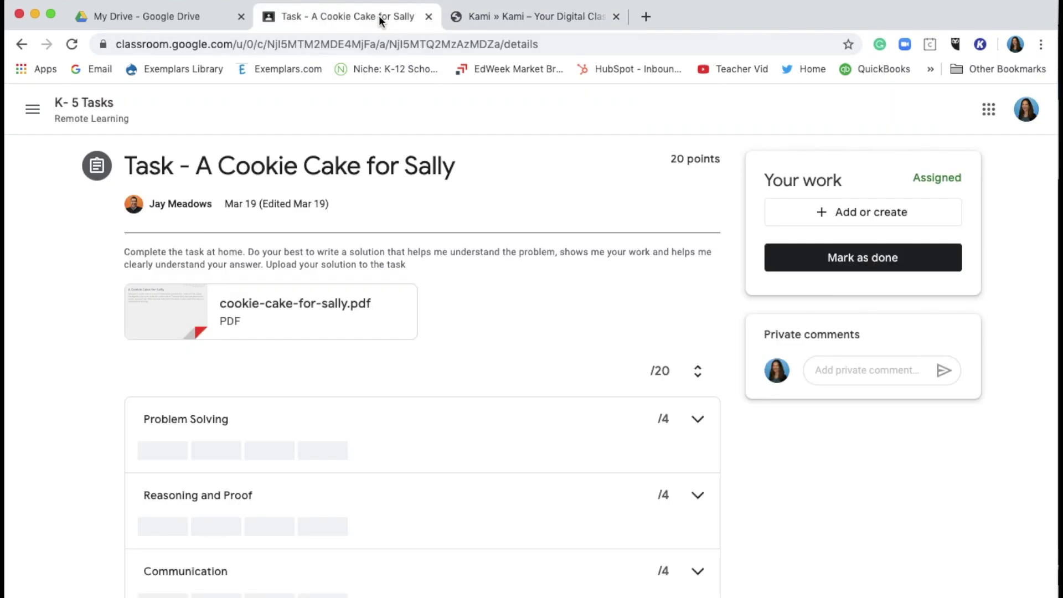
click(504, 19)
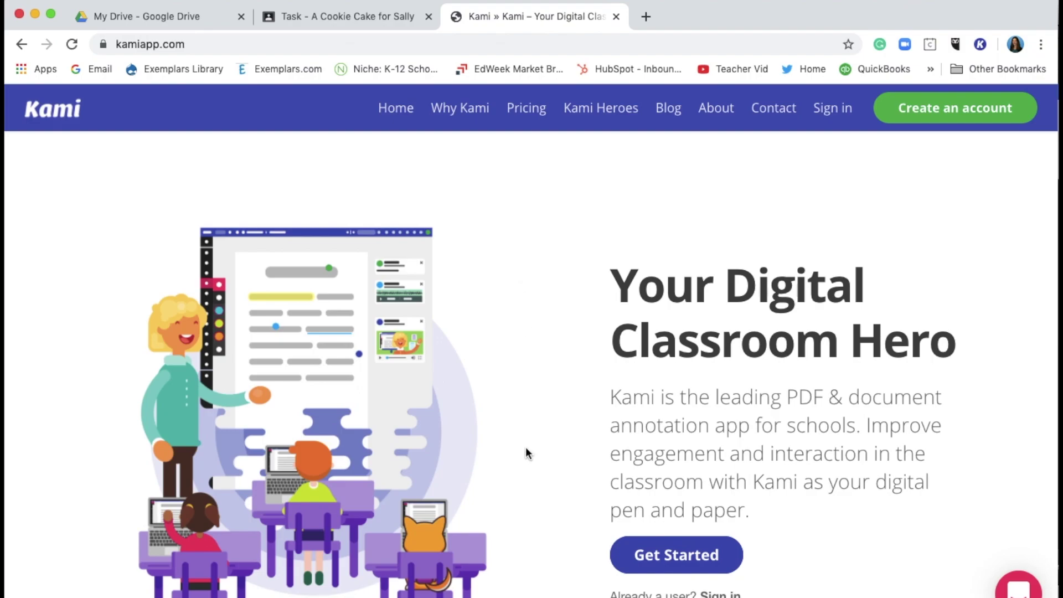
scroll(527, 453, down, 5)
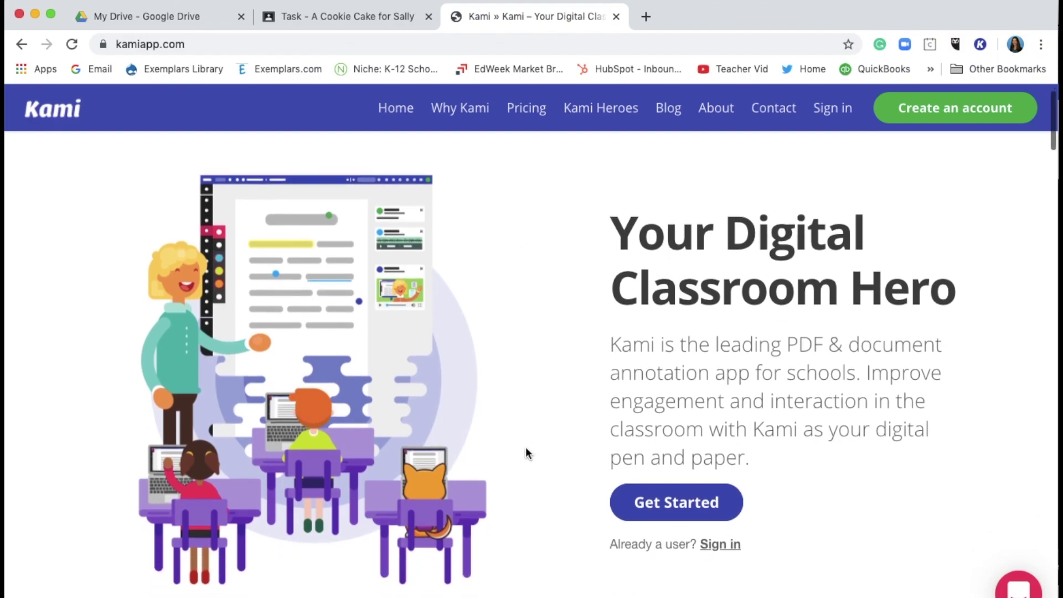
scroll(527, 453, down, 10)
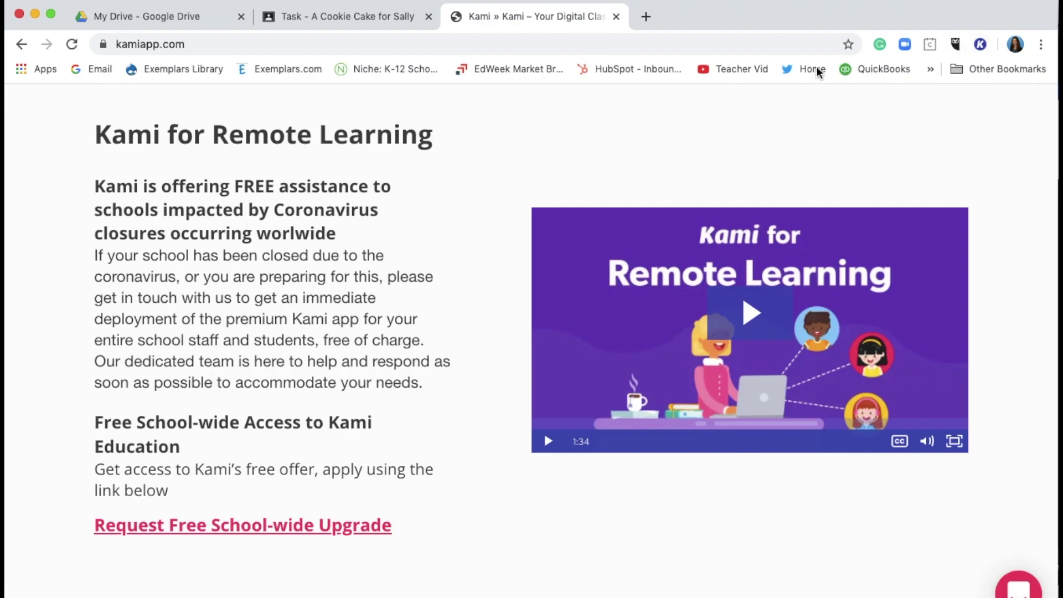
click(351, 20)
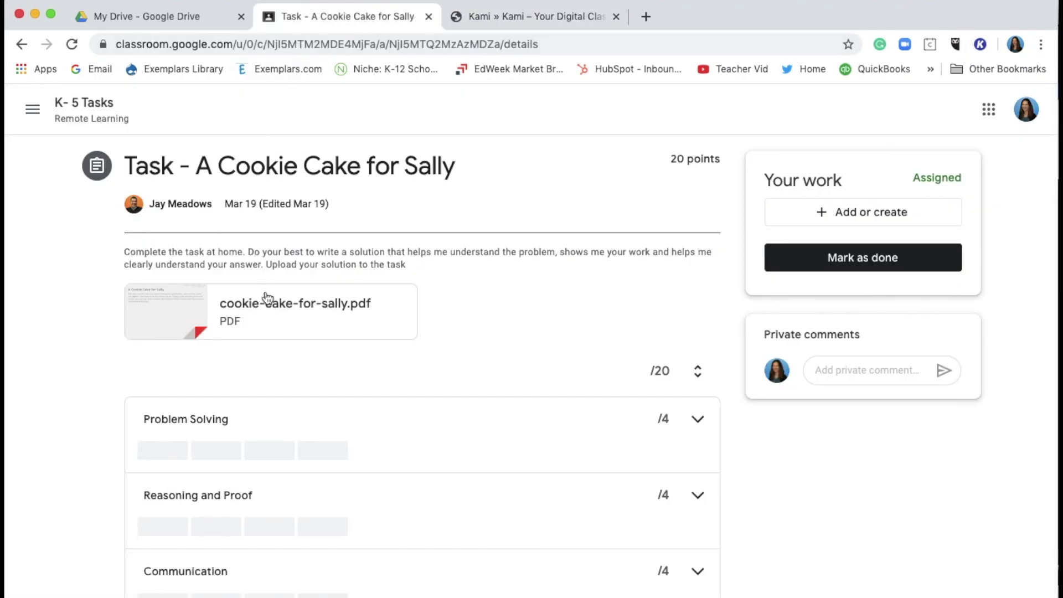
- Open the attached cookie-cake-for-sally.pdf in Kami
click(275, 325)
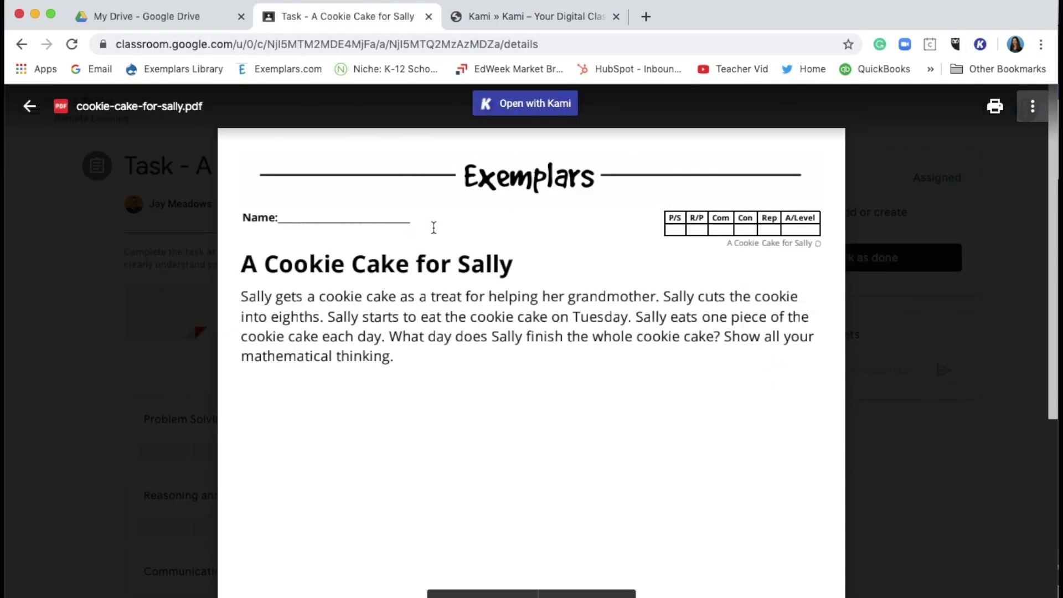
click(532, 106)
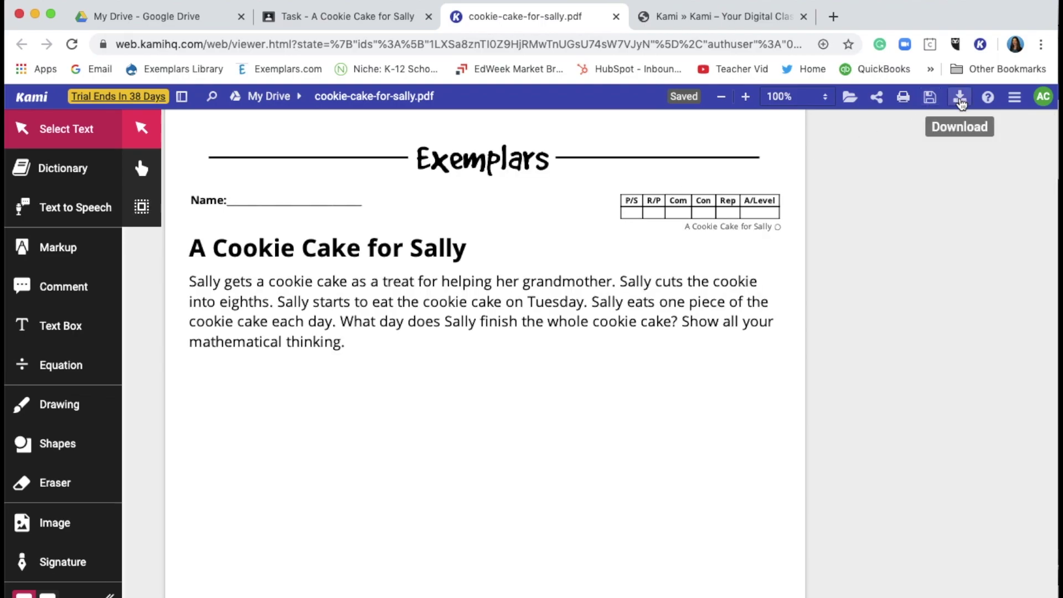
- Save your own copy of the cookie cake worksheet to Google Drive
click(930, 98)
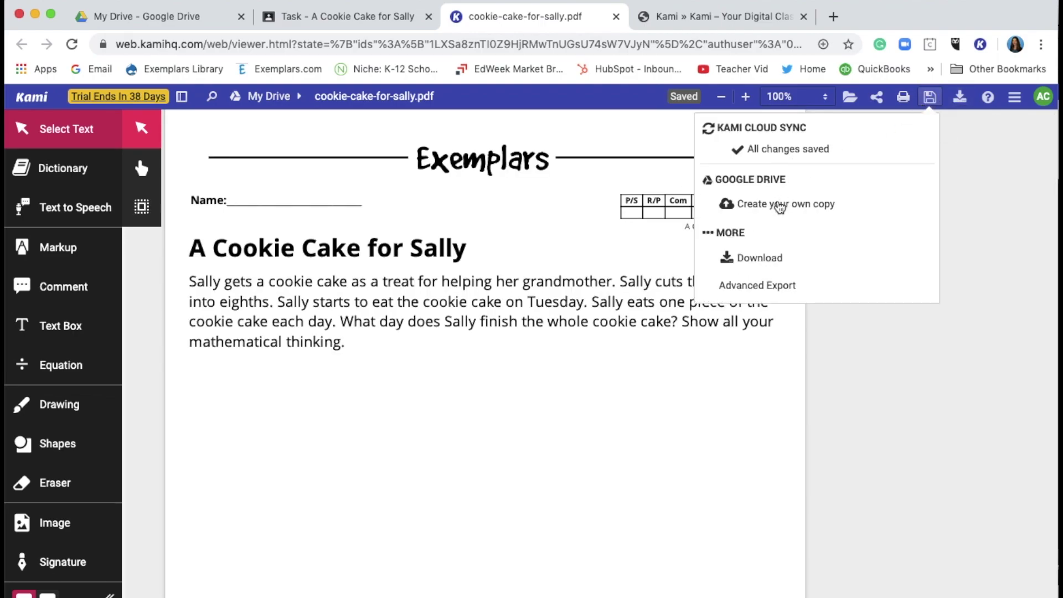
click(780, 204)
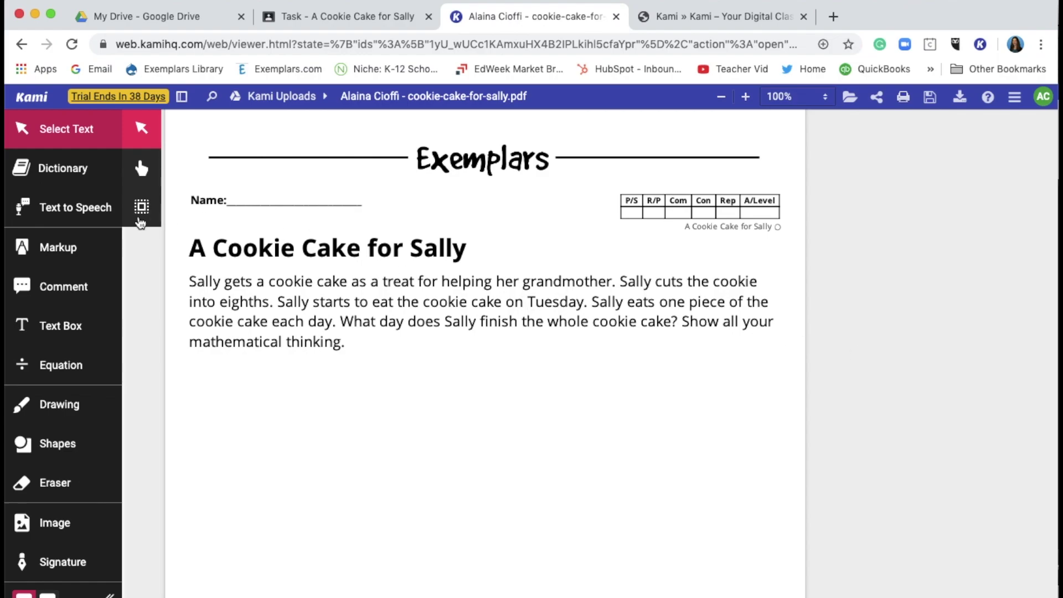
- Play Text to Speech from the problem's first sentence, then stop it
click(65, 213)
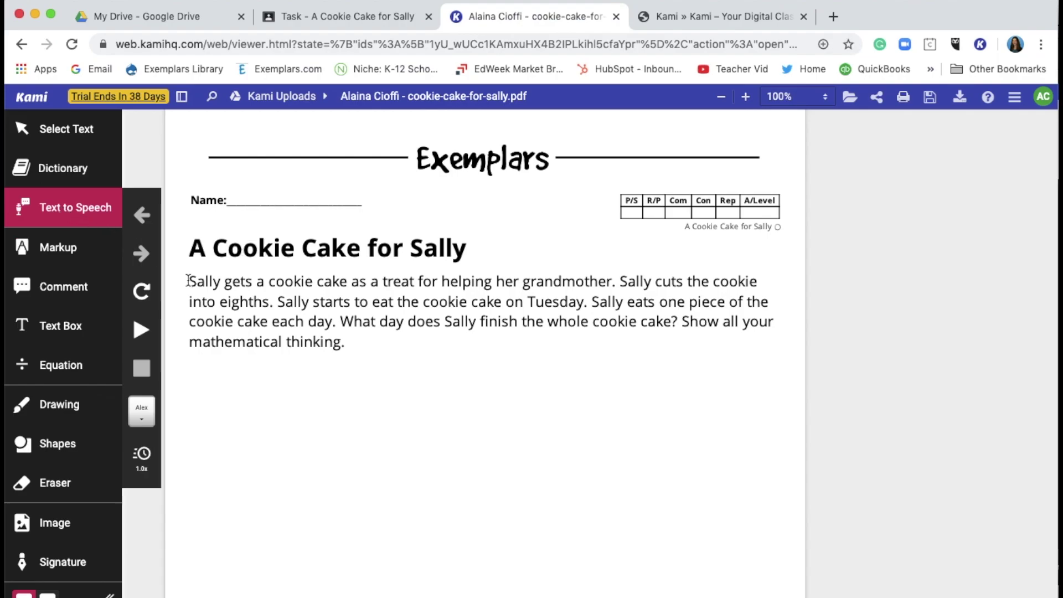
click(188, 281)
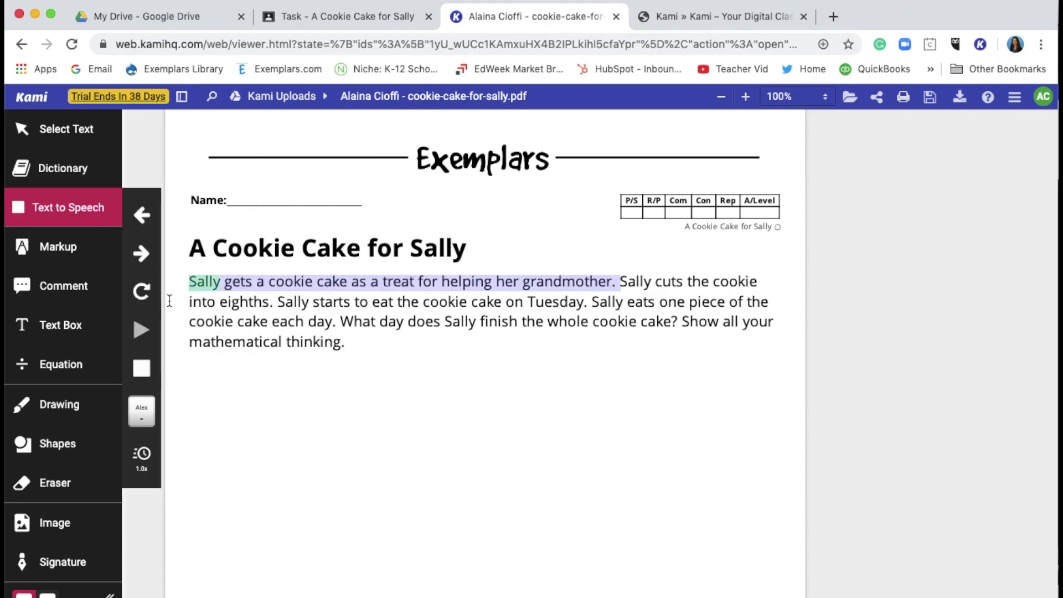
click(143, 370)
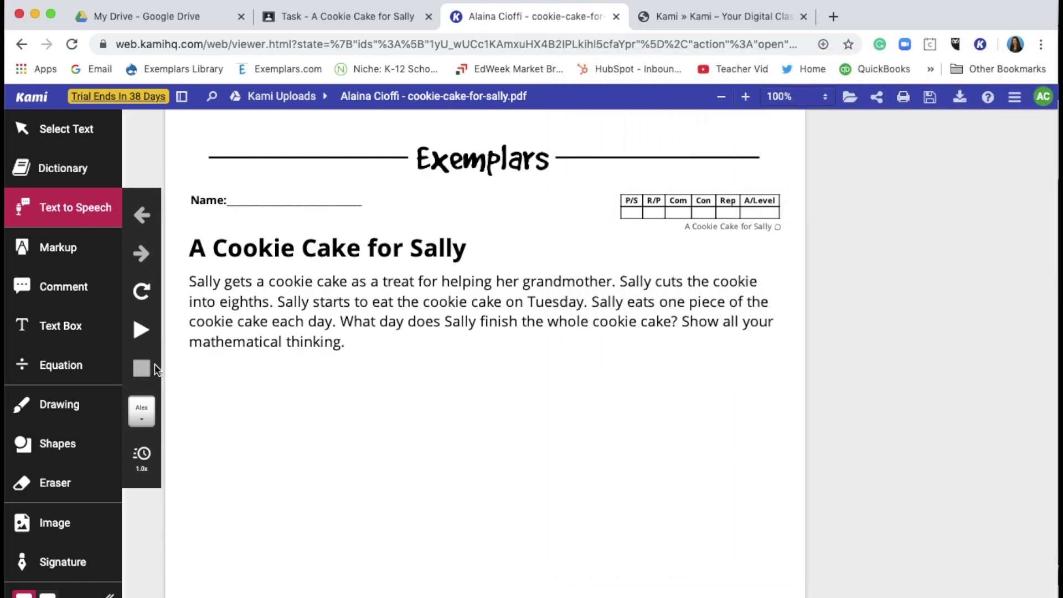
click(58, 248)
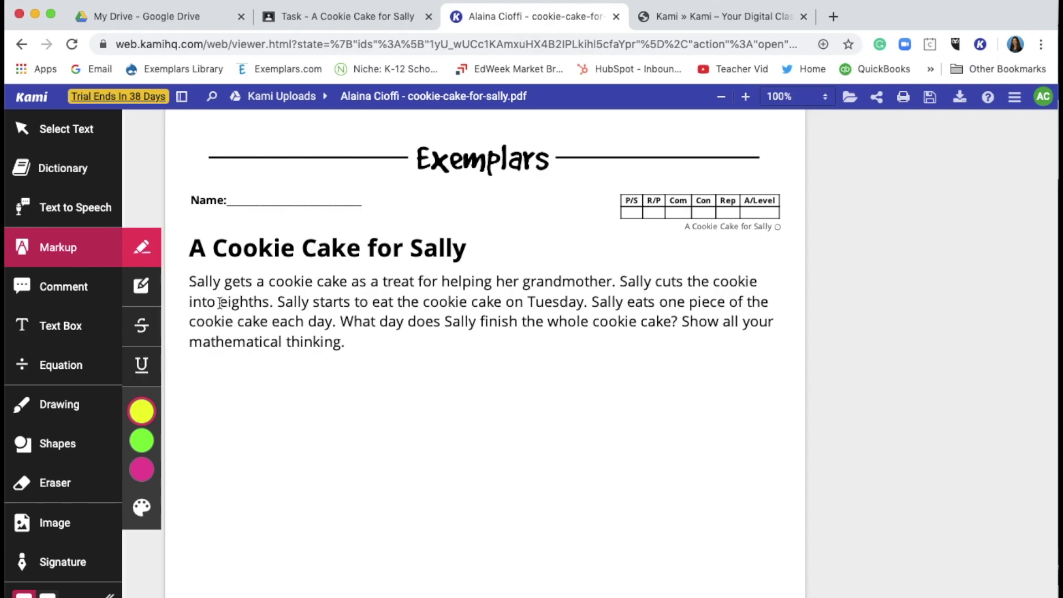
- Highlight 'eighths' and 'one piece' in yellow in the word problem
drag(220, 304, 269, 304)
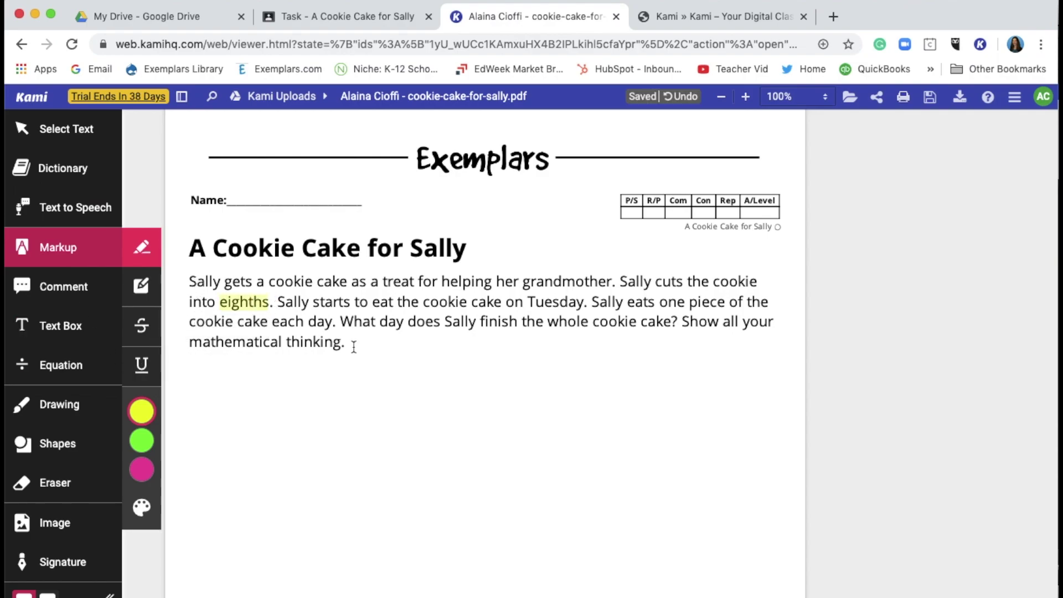
drag(658, 305, 725, 305)
click(59, 294)
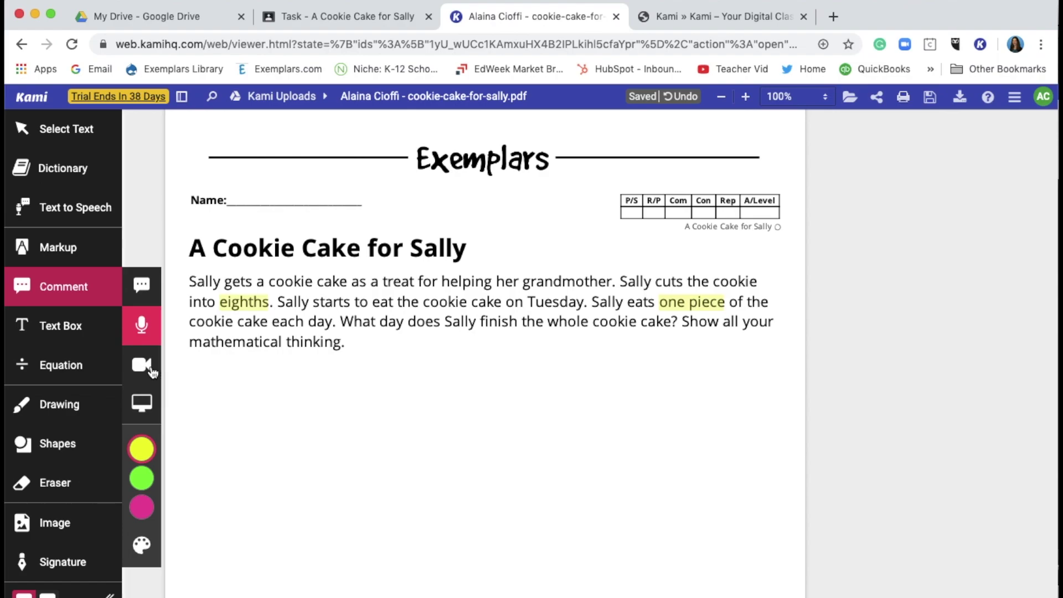
- Add a text box below the problem reading 'In this problem I have to find out....'
click(51, 331)
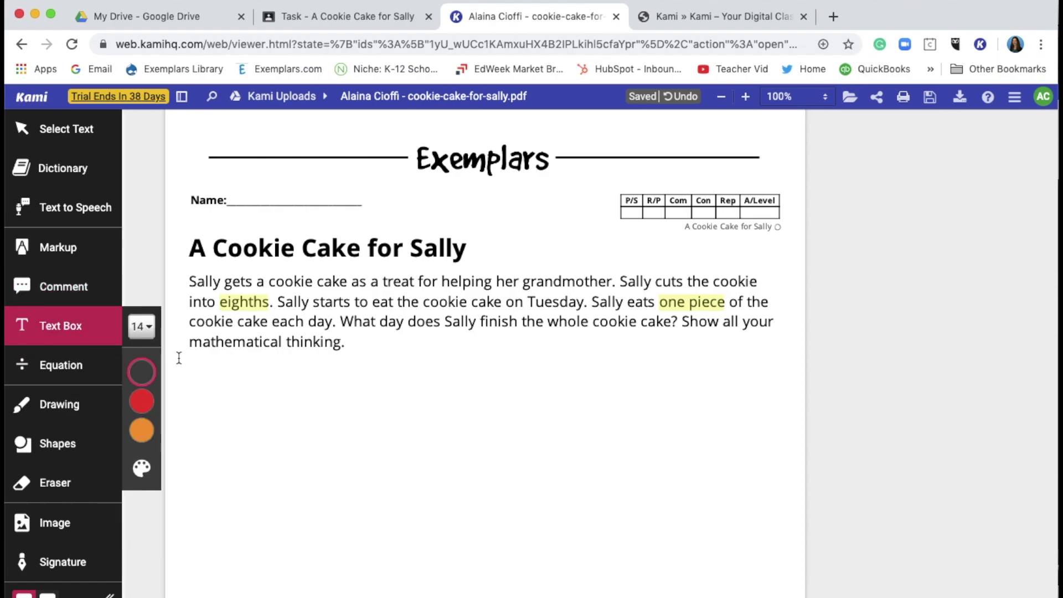
click(219, 392)
text(In this)
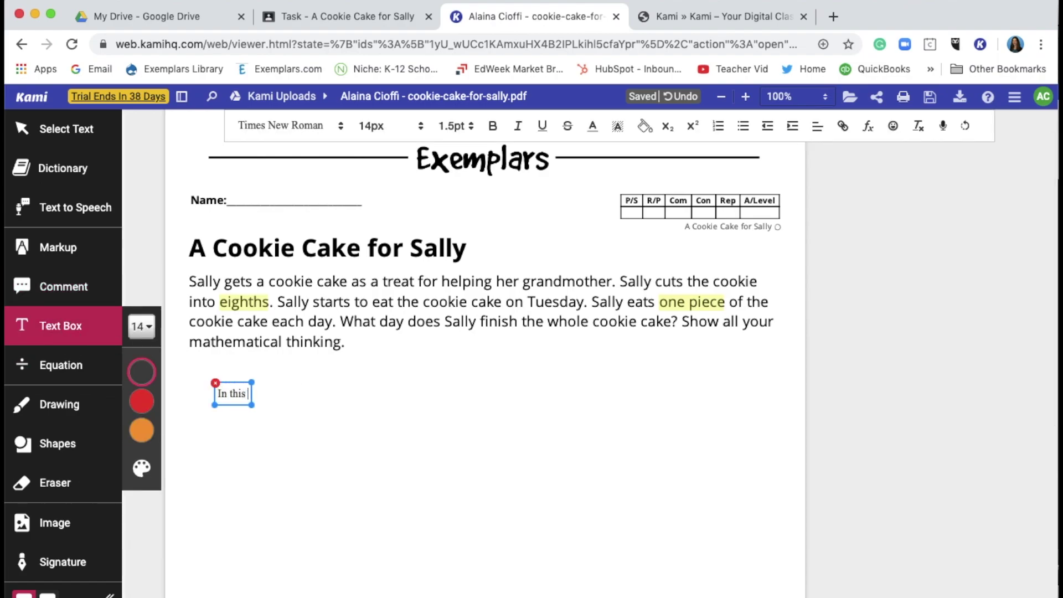
text( problem I have to find out....)
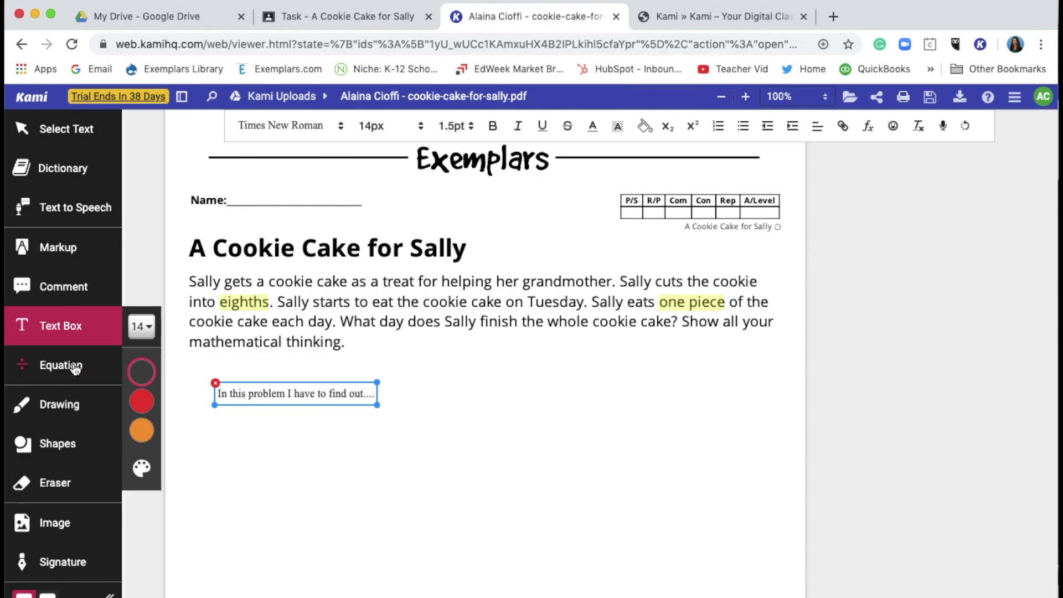
- Browse the Equation tool's Insert Symbols list, then pick the Drawing tool's colour menu
click(77, 368)
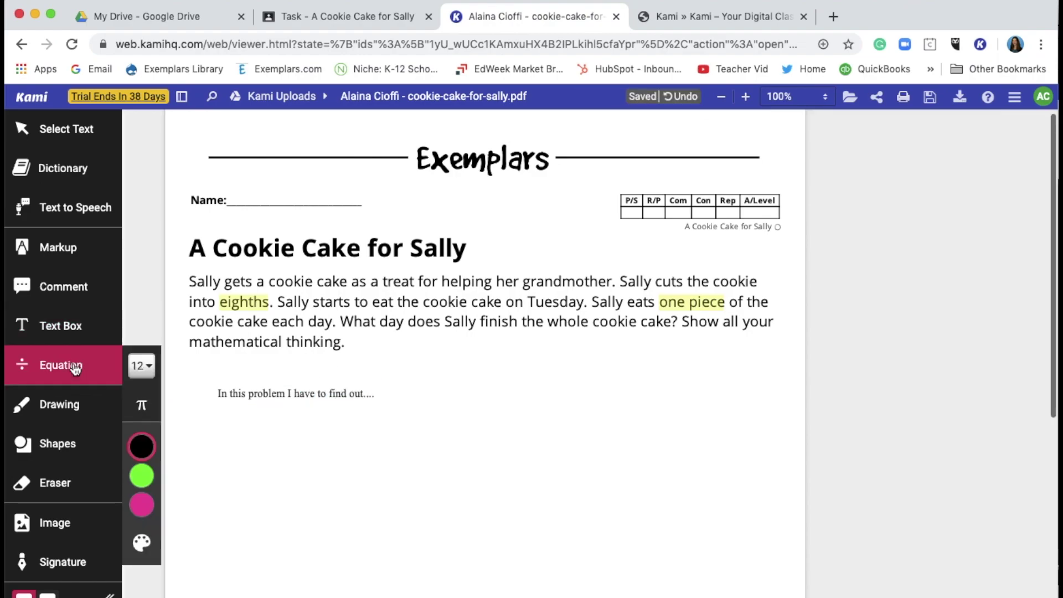
click(142, 407)
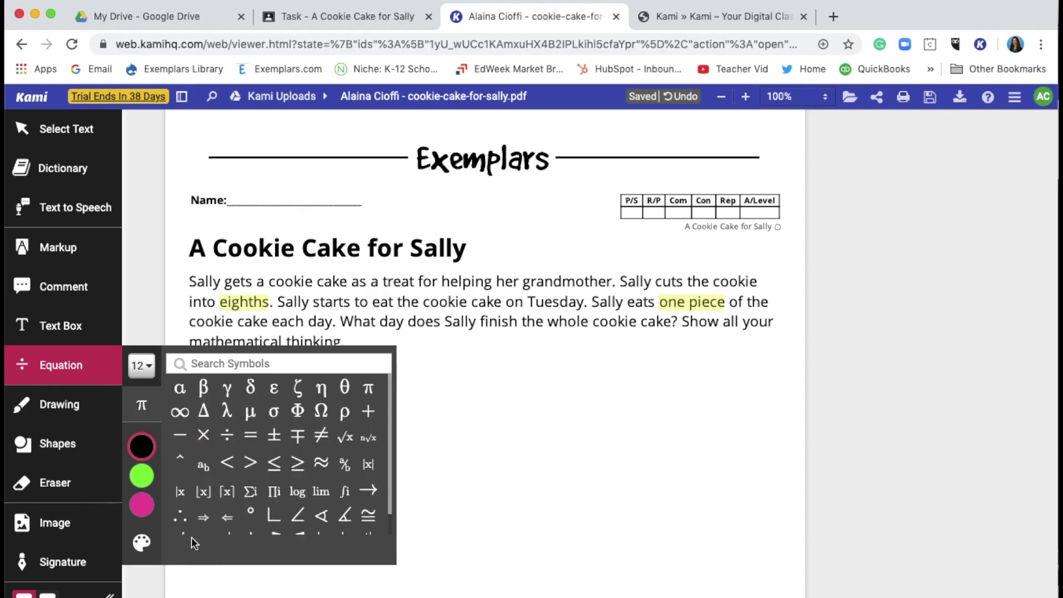
click(65, 408)
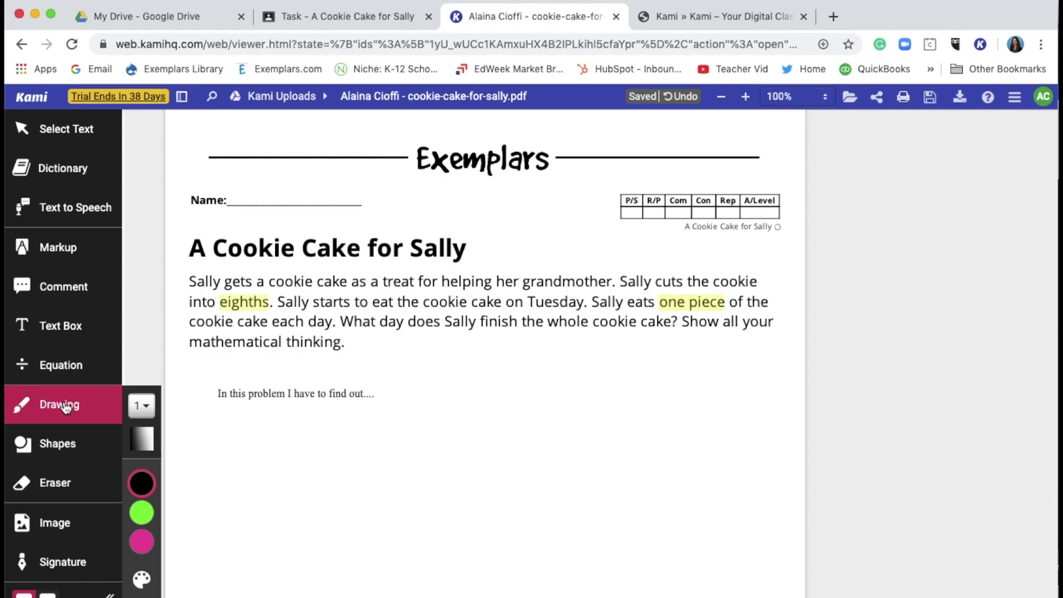
click(142, 483)
- Draw a green 12 below the text note, then erase the 2
click(220, 483)
mouse_move(234, 435)
mouse_down()
mouse_move(231, 471)
mouse_move(314, 488)
mouse_up()
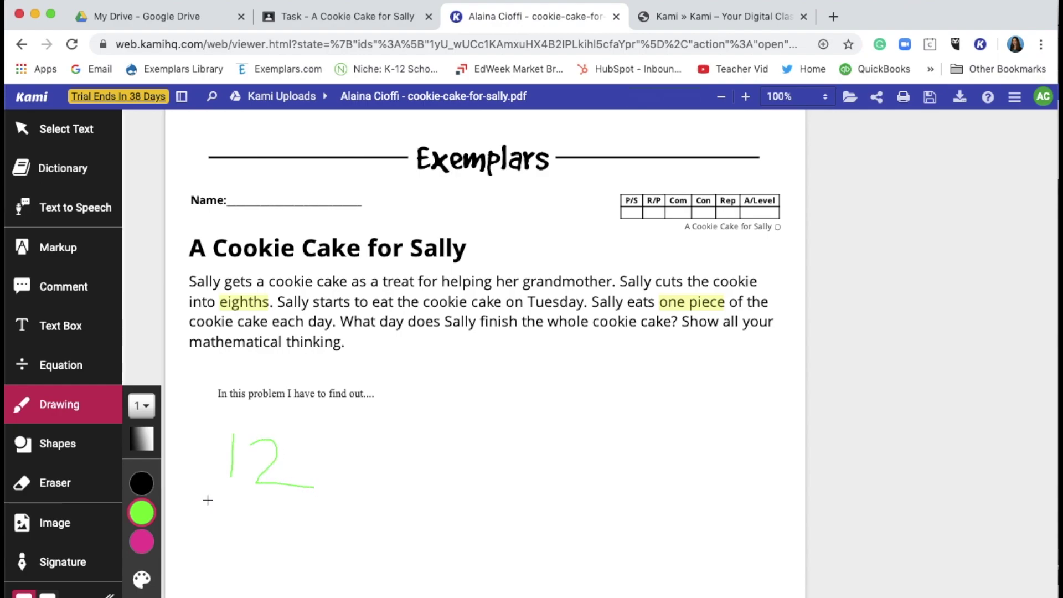
click(64, 484)
drag(251, 449, 261, 444)
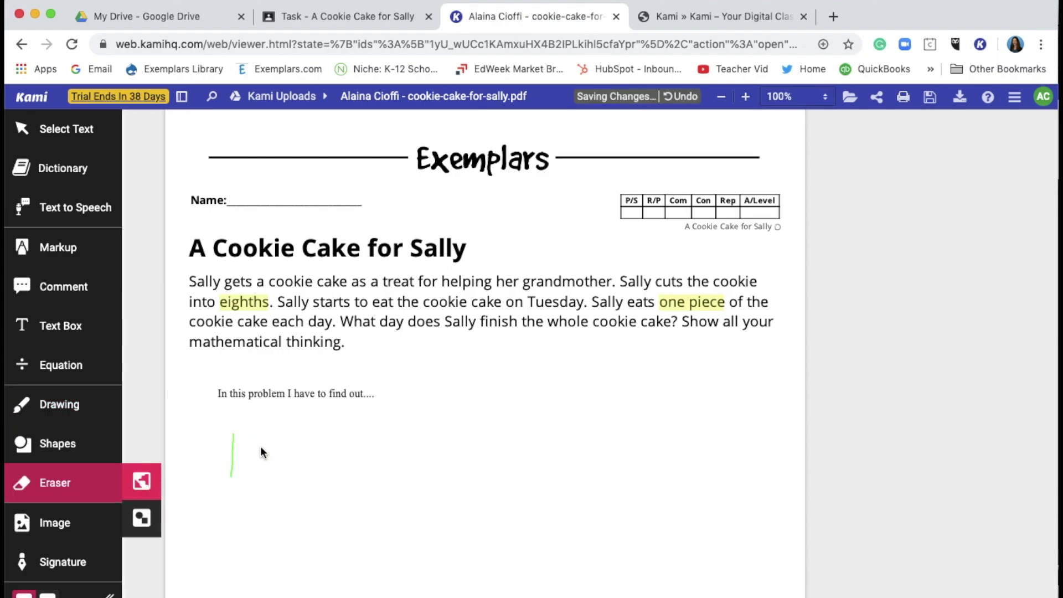
click(54, 527)
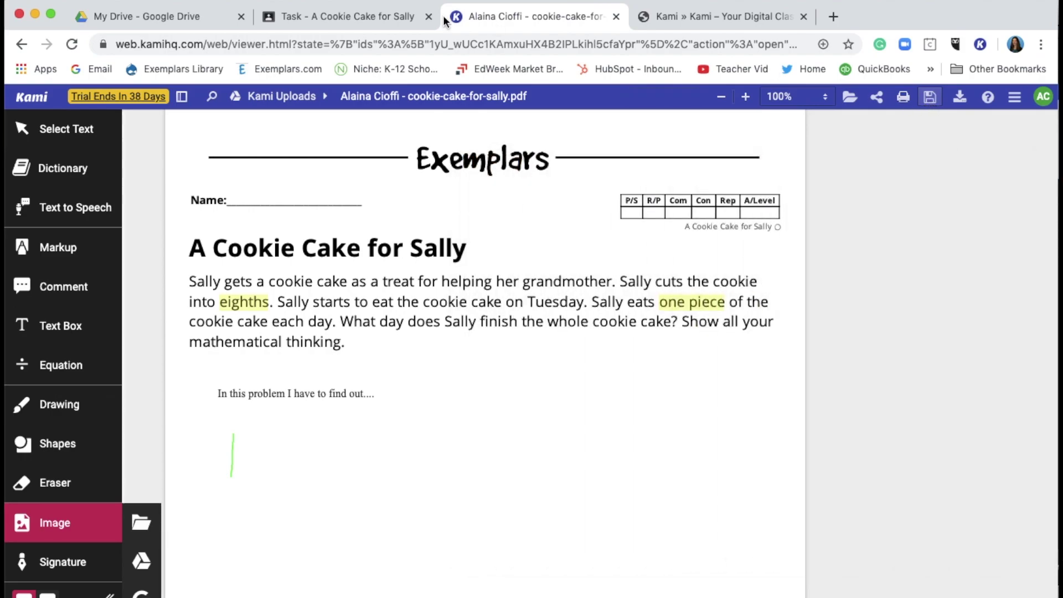
- Attach cookie-cake-for-sally.pdf from My Drive > Kami Uploads to the assignment and begin turning it in
click(334, 17)
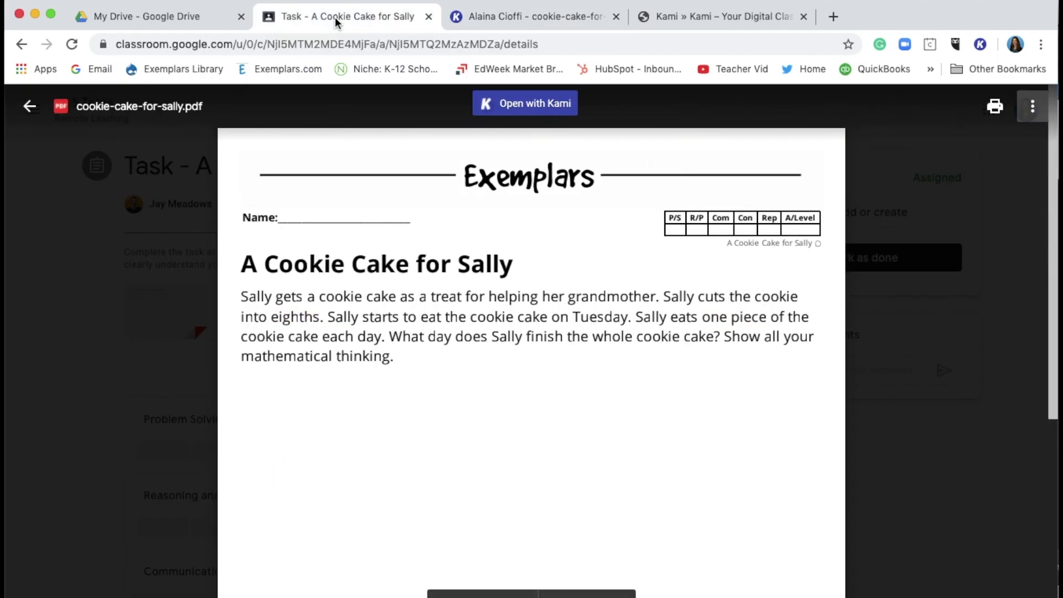
click(30, 106)
click(866, 221)
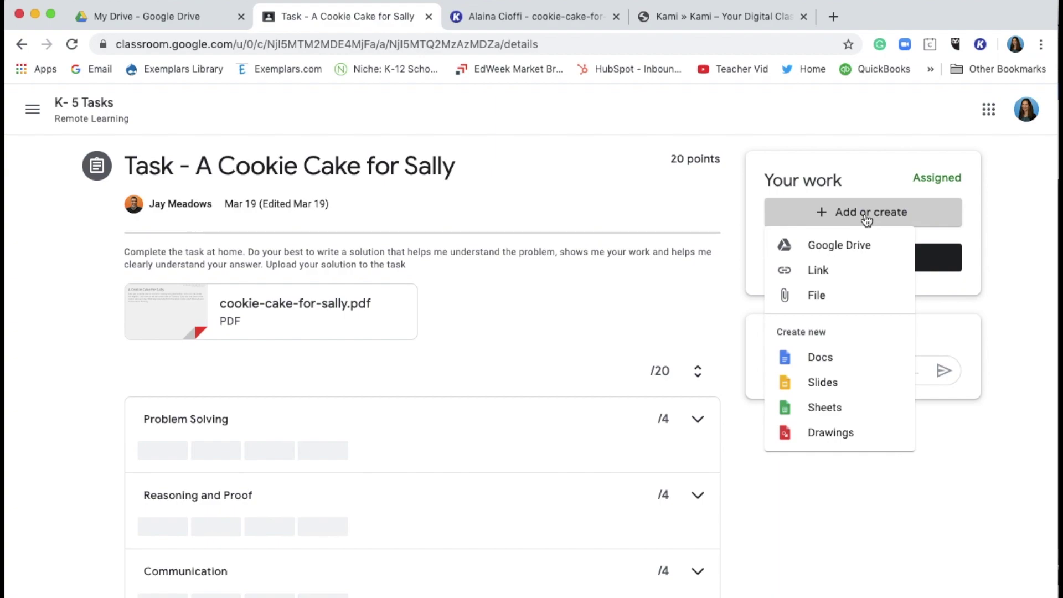
click(850, 245)
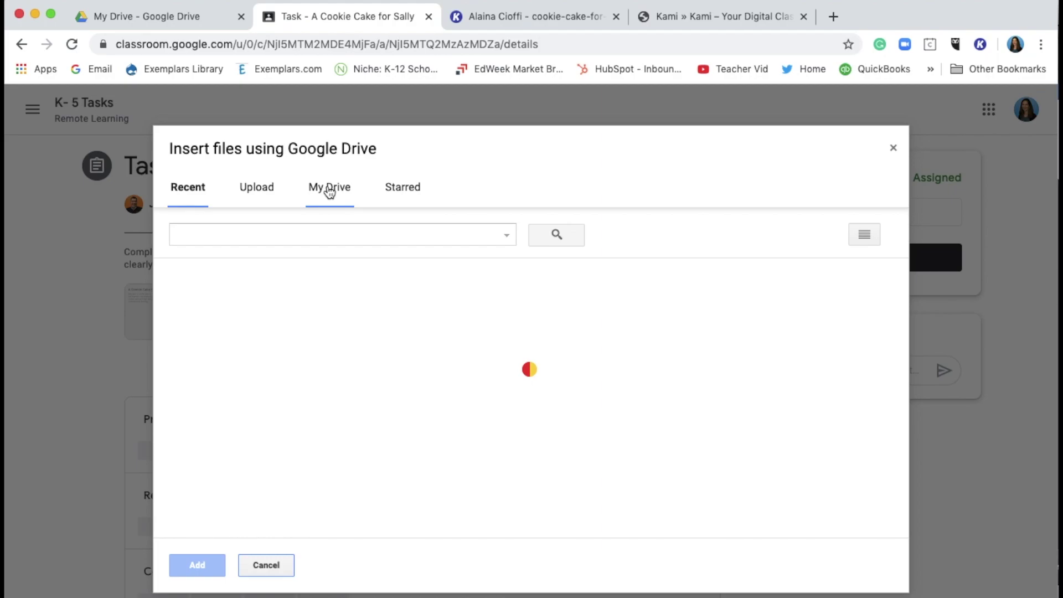
click(329, 191)
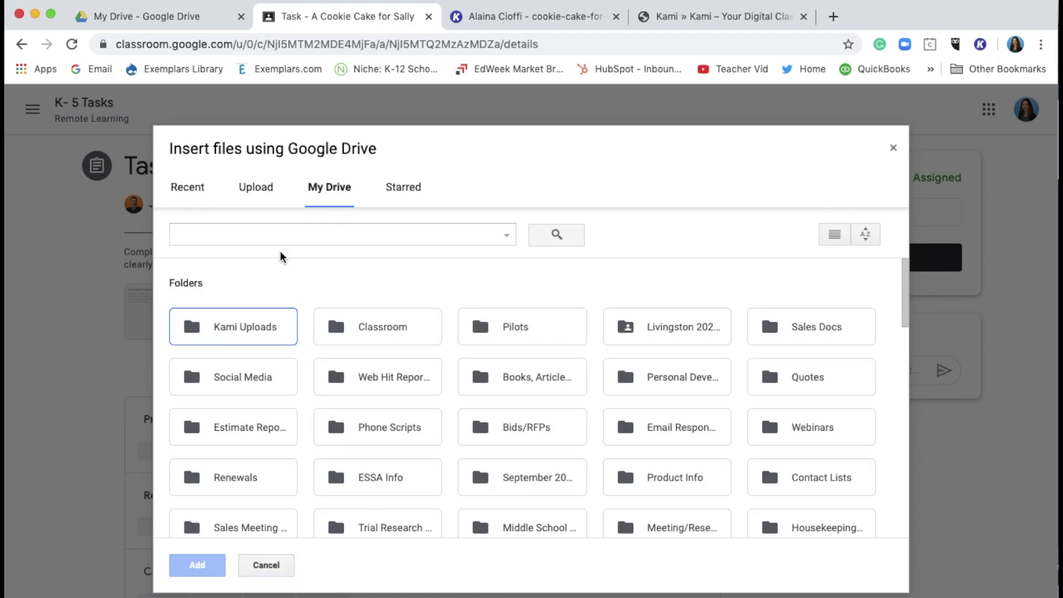
double_click(232, 334)
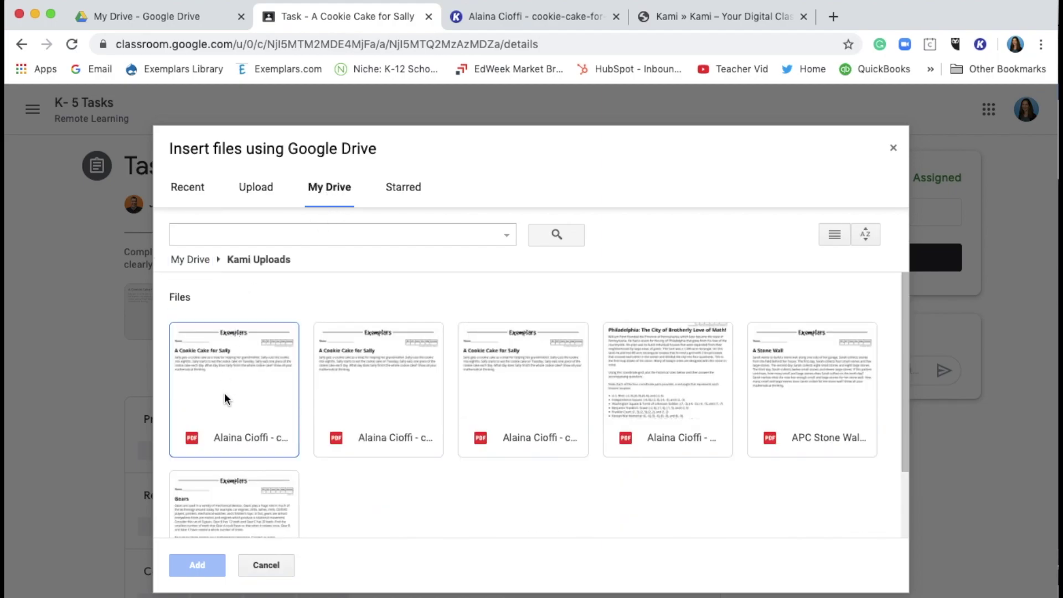
double_click(225, 394)
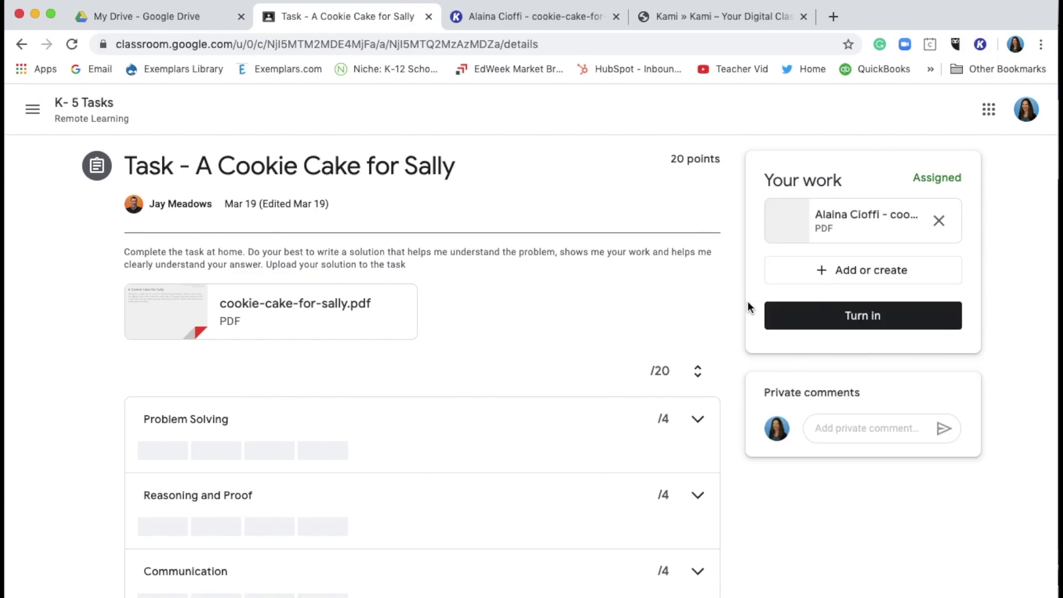
click(872, 317)
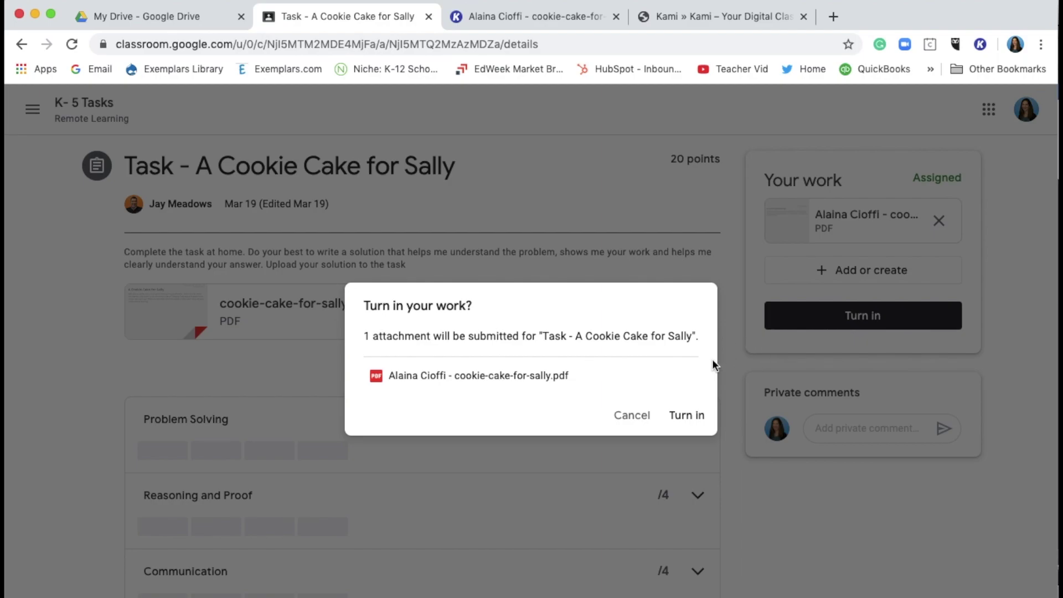